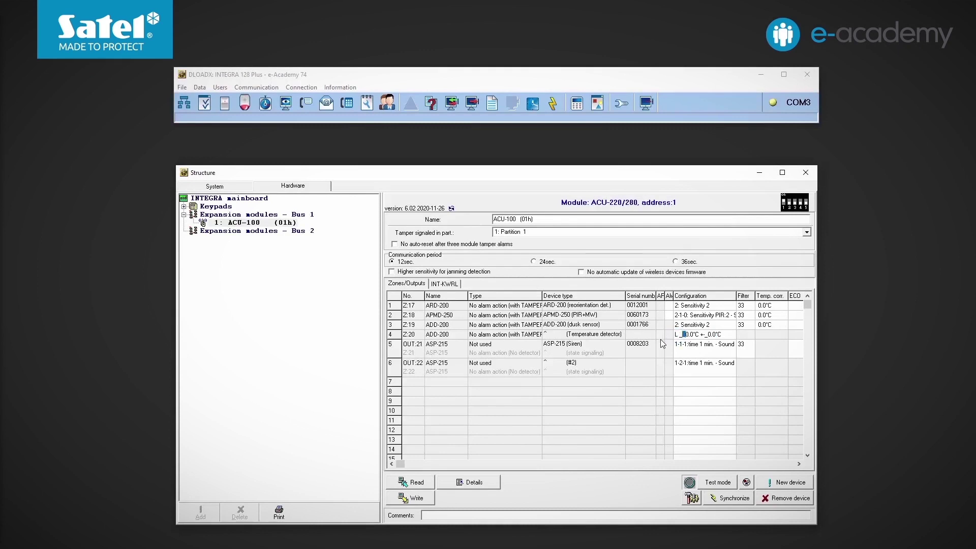
Set the detector's tolerance to 2.0°C (L 15.0°C), write the module, then select zone 20's zone type.
text(2)
key(Return)
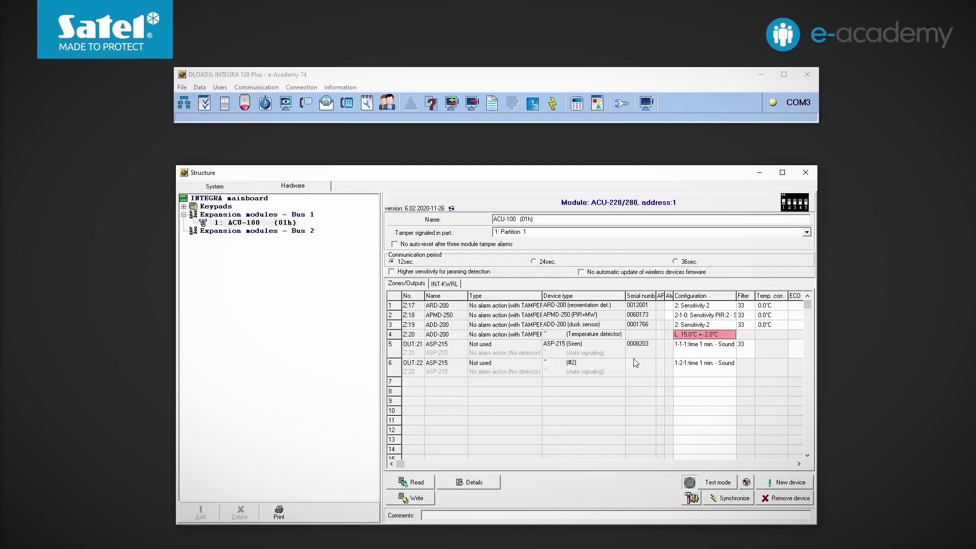
click(431, 501)
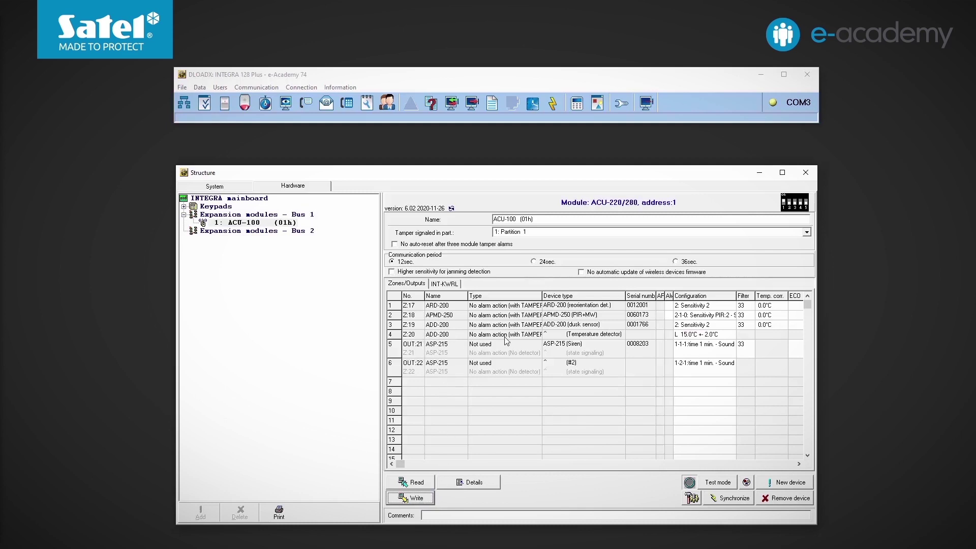
click(225, 103)
click(446, 225)
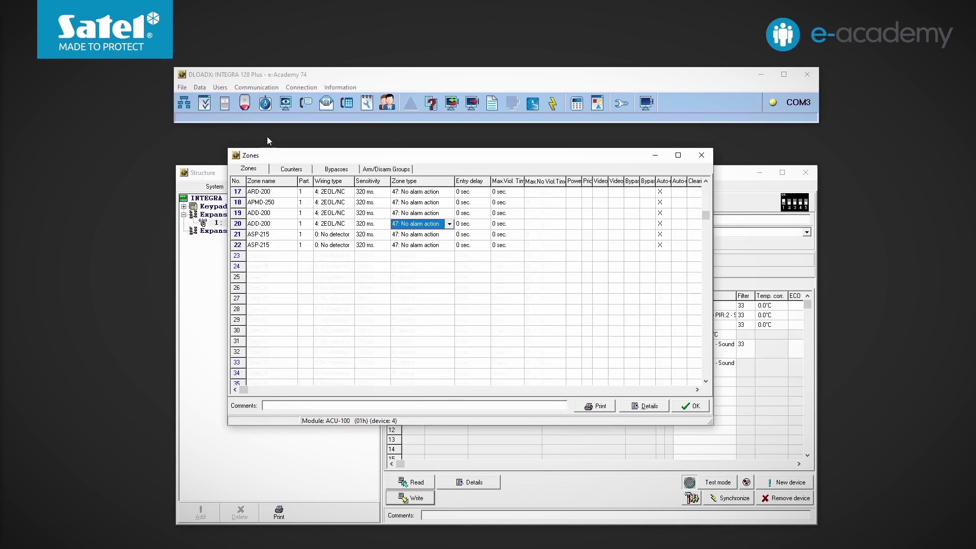
Make Output 5 a 24: MONO switch with a 0 min. 0 sec. cut-off time.
click(246, 108)
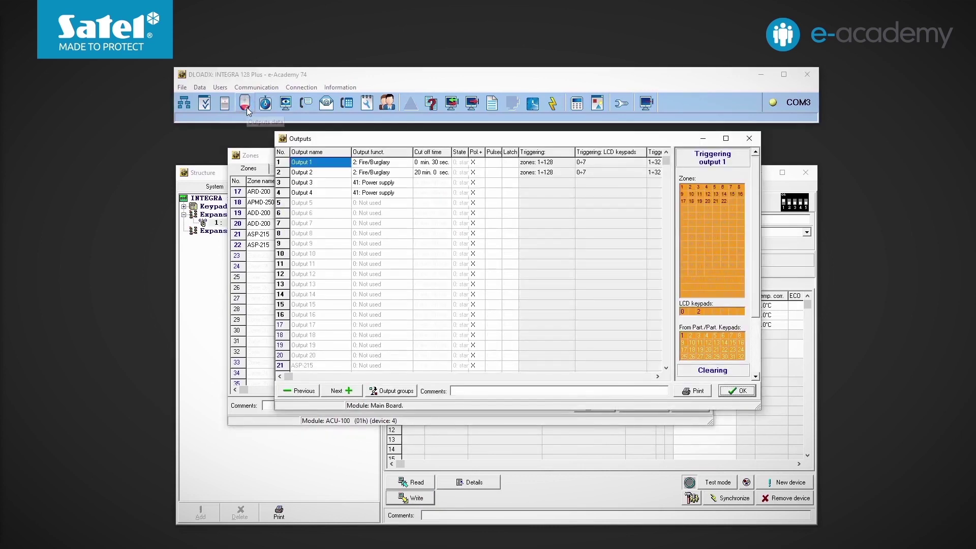
click(345, 204)
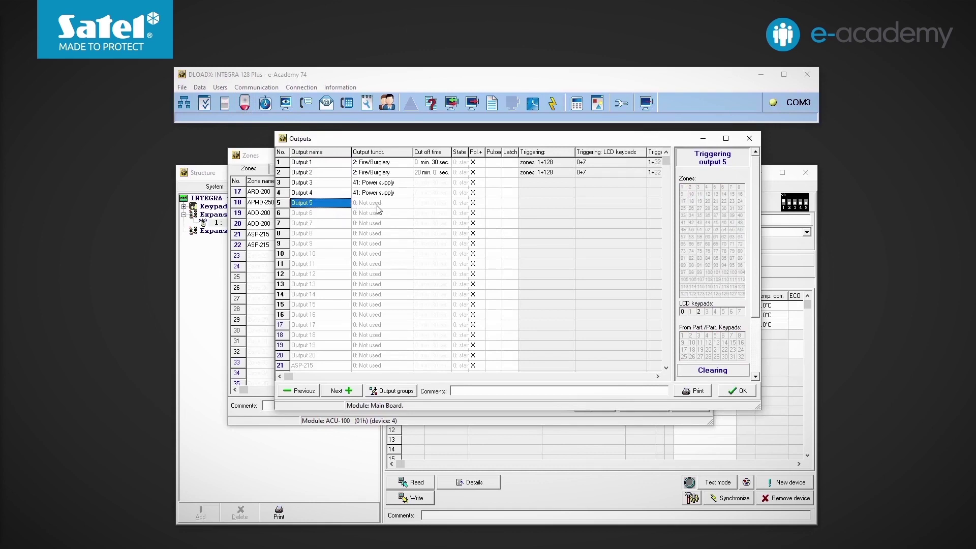
click(403, 206)
click(406, 206)
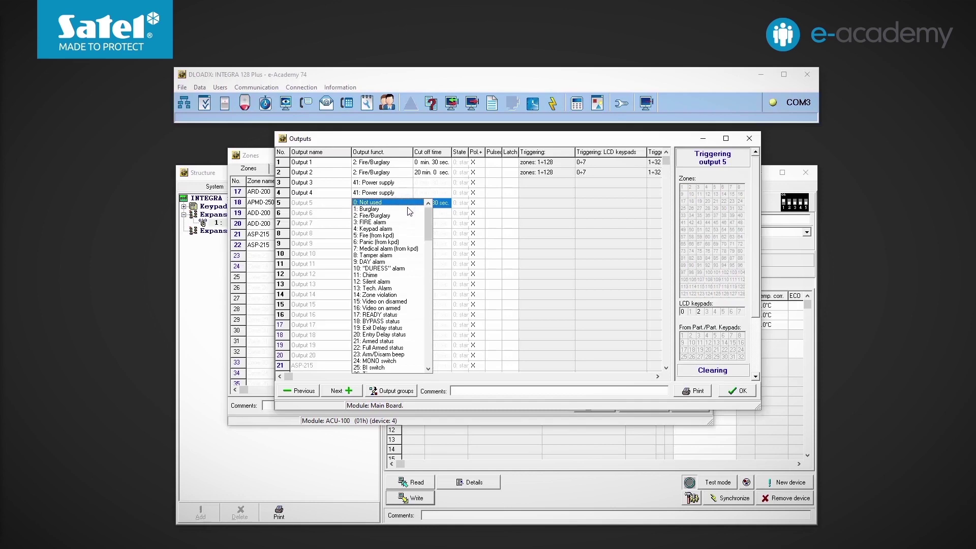
click(388, 360)
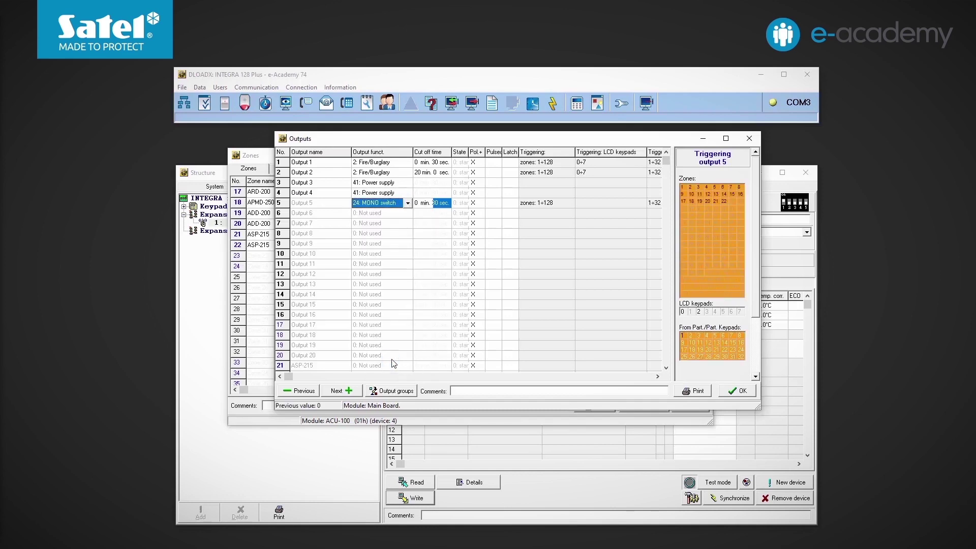
click(432, 205)
click(448, 206)
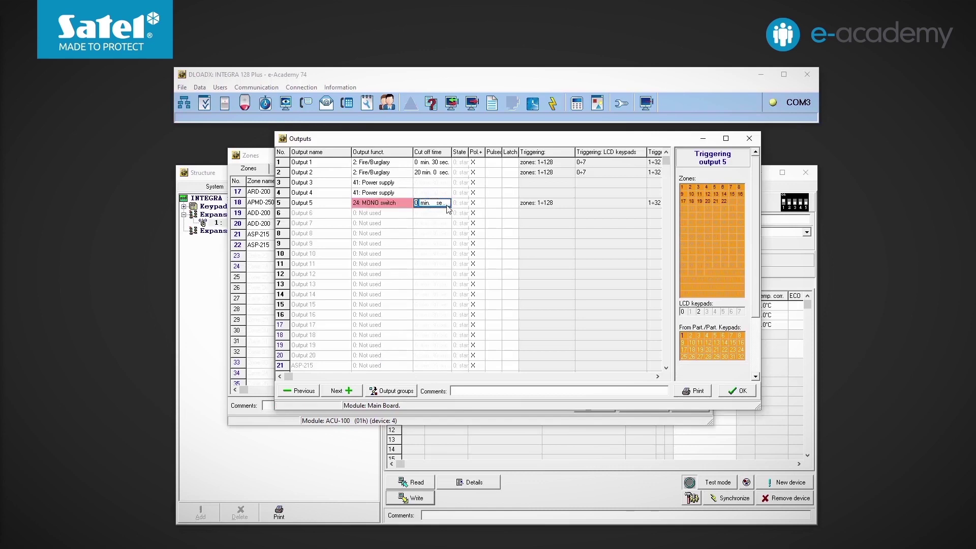
text(0000)
key(Return)
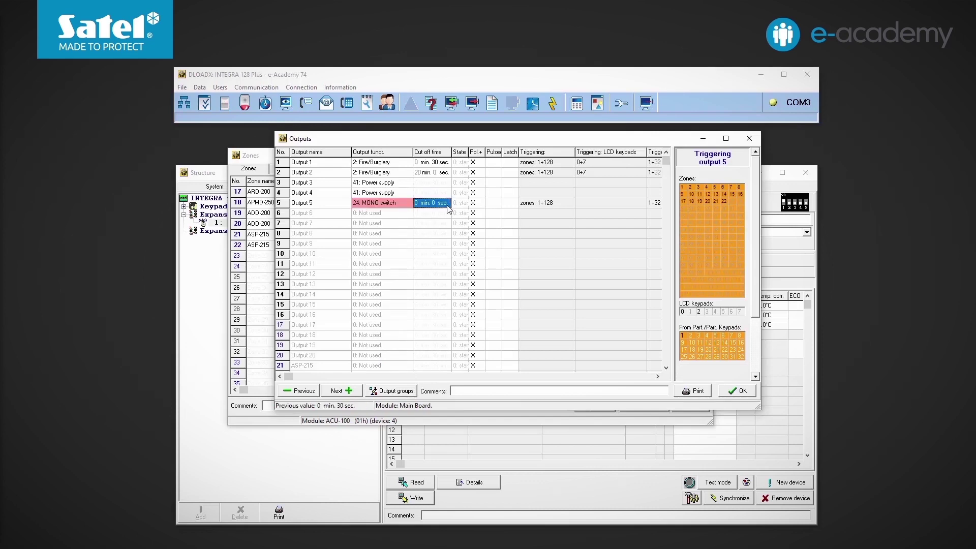
Have Output 5 triggered only by zone 20, with no timers.
right_click(720, 227)
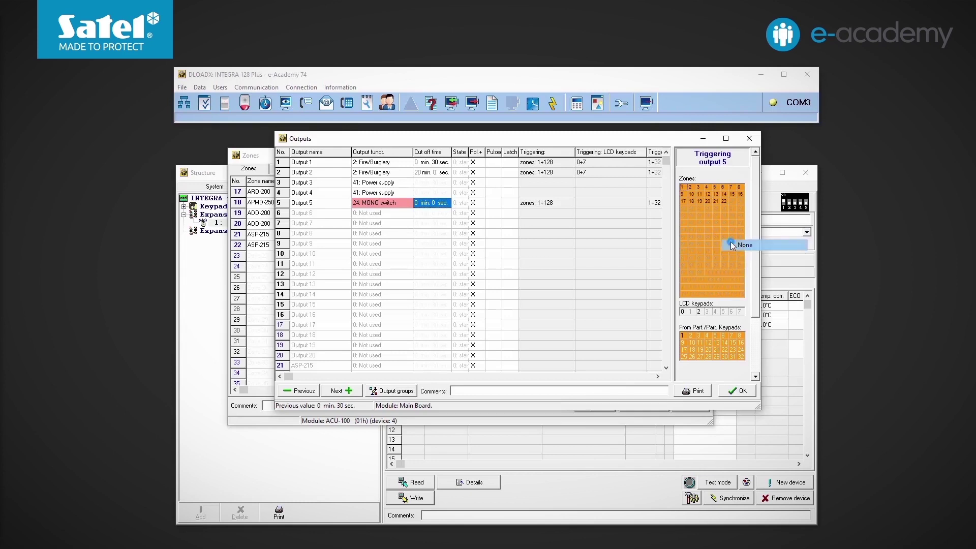
click(728, 247)
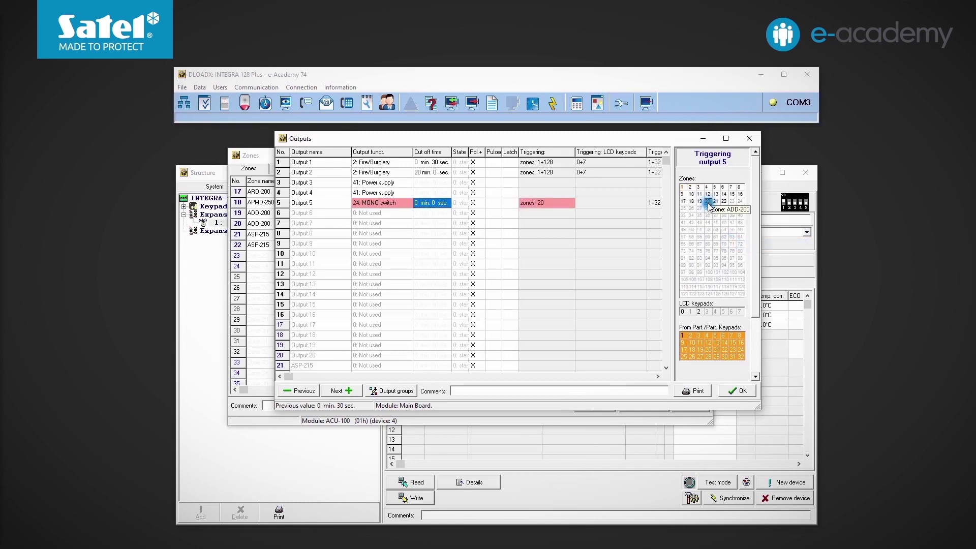
drag(756, 221, 748, 294)
right_click(724, 325)
click(731, 345)
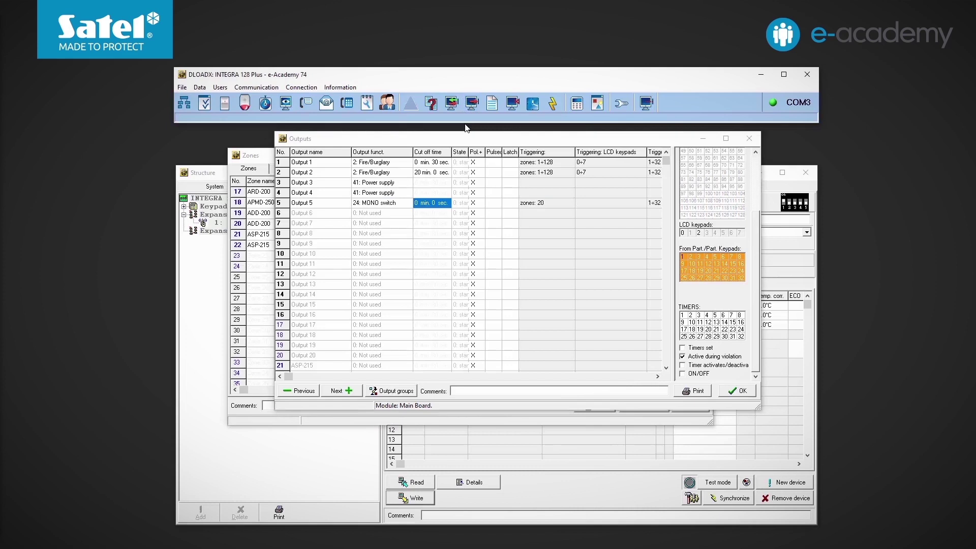
Check the wireless devices' temperature readings in System state, showing 23.5°C.
click(602, 104)
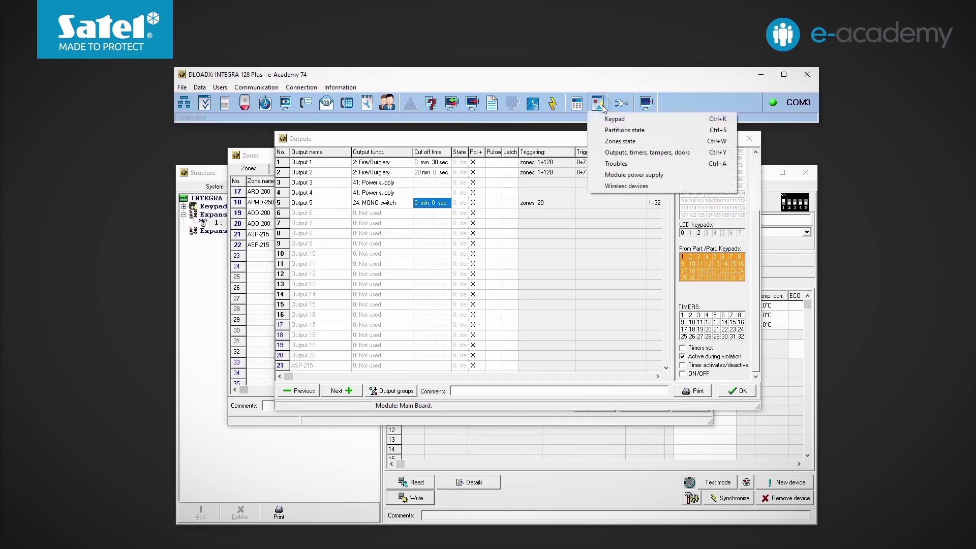
click(627, 186)
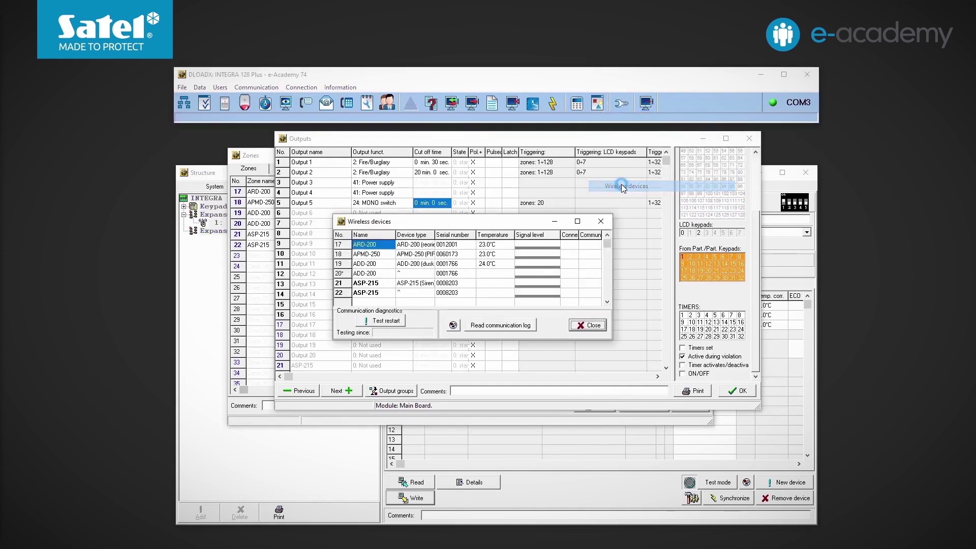
click(508, 268)
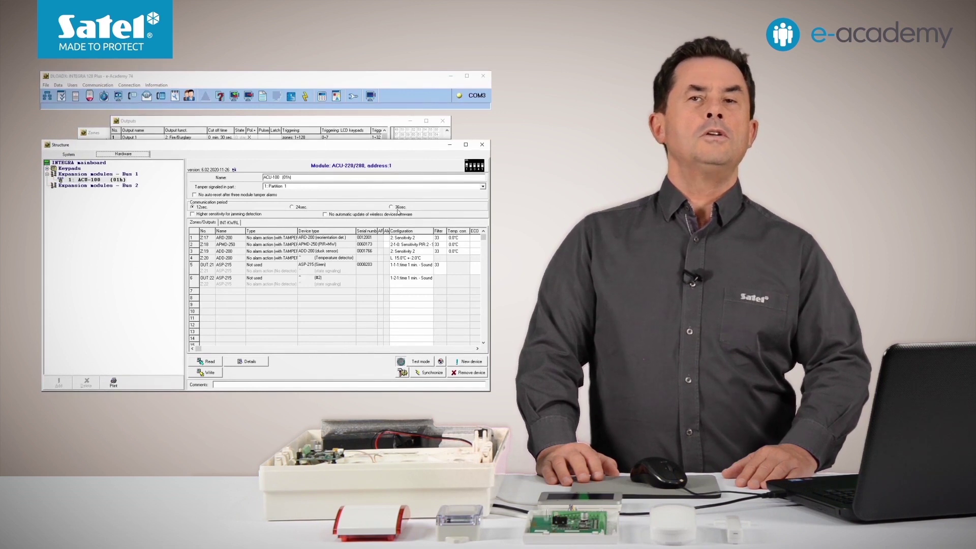
click(473, 253)
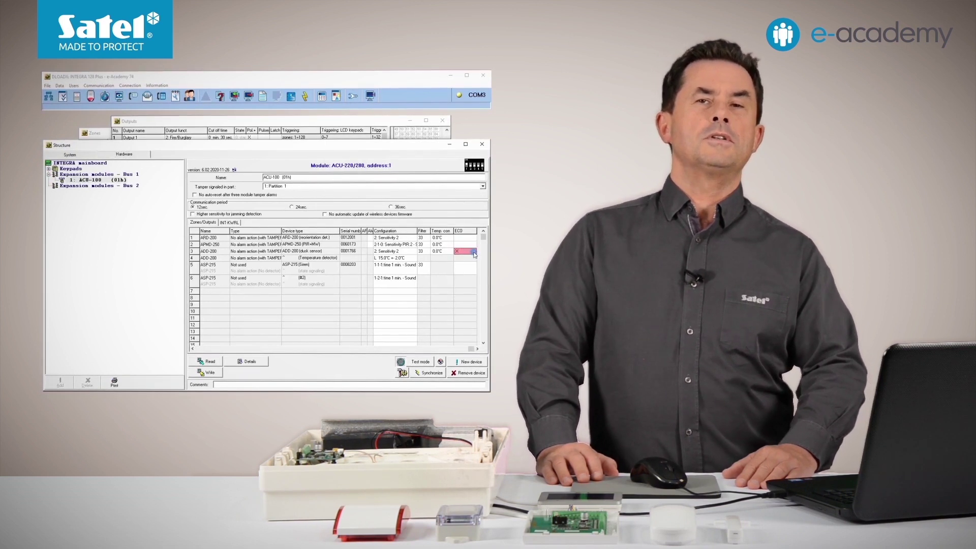
click(464, 253)
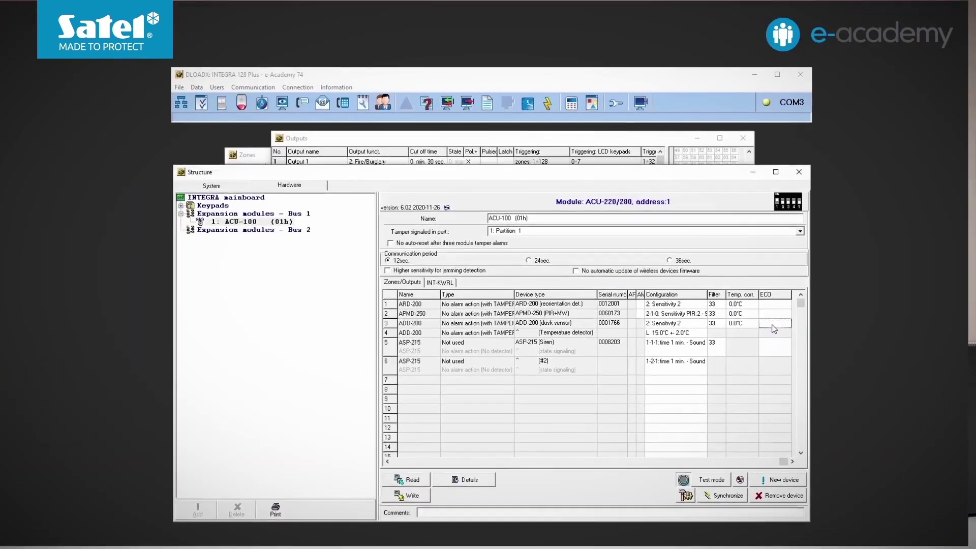
Change Output 5's function to 109: Zones logical AND, keeping zone 20 as trigger.
click(291, 148)
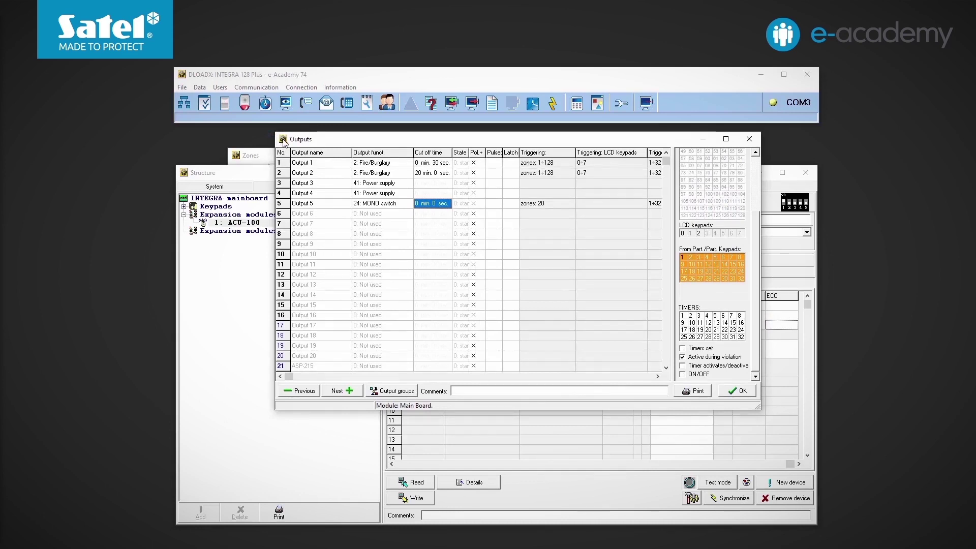
click(405, 205)
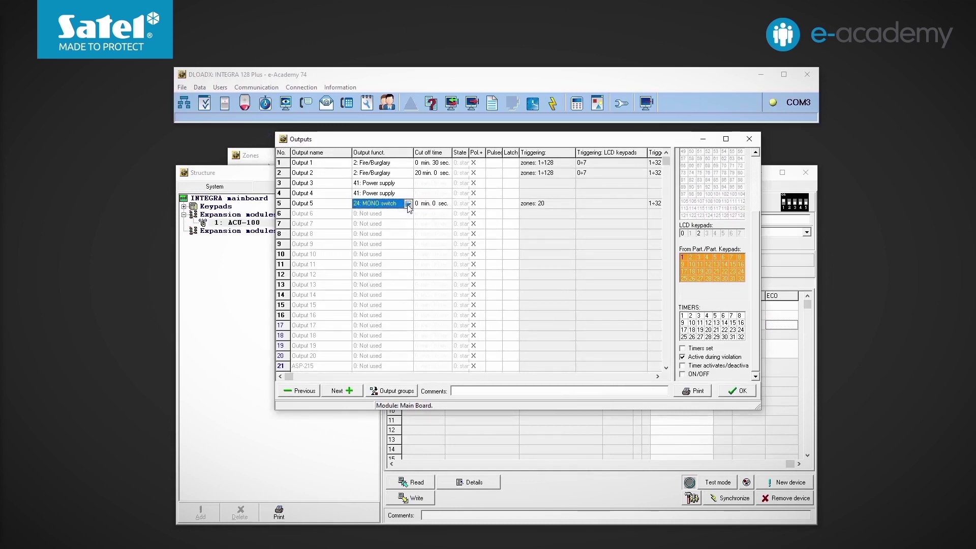
click(408, 203)
scroll(431, 221, down, 20)
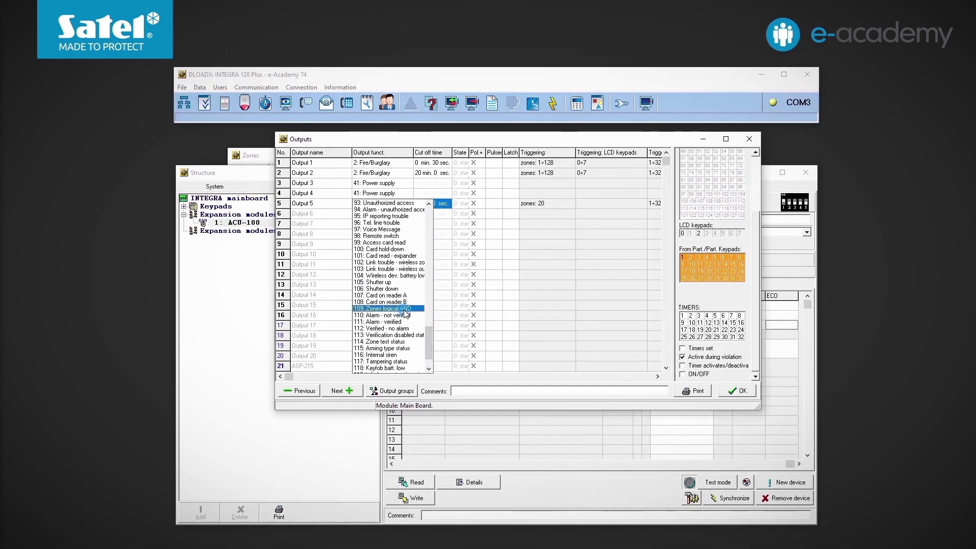
click(415, 310)
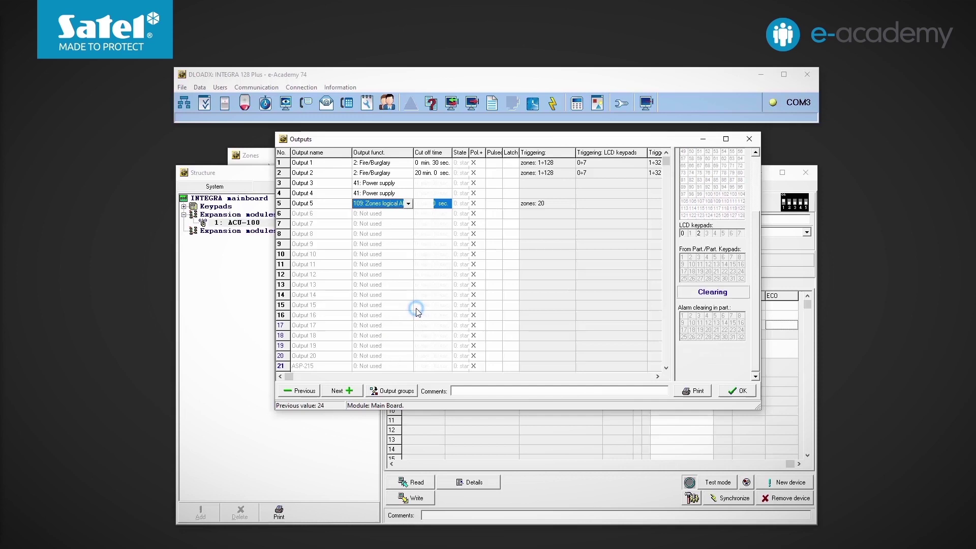
drag(754, 306, 756, 247)
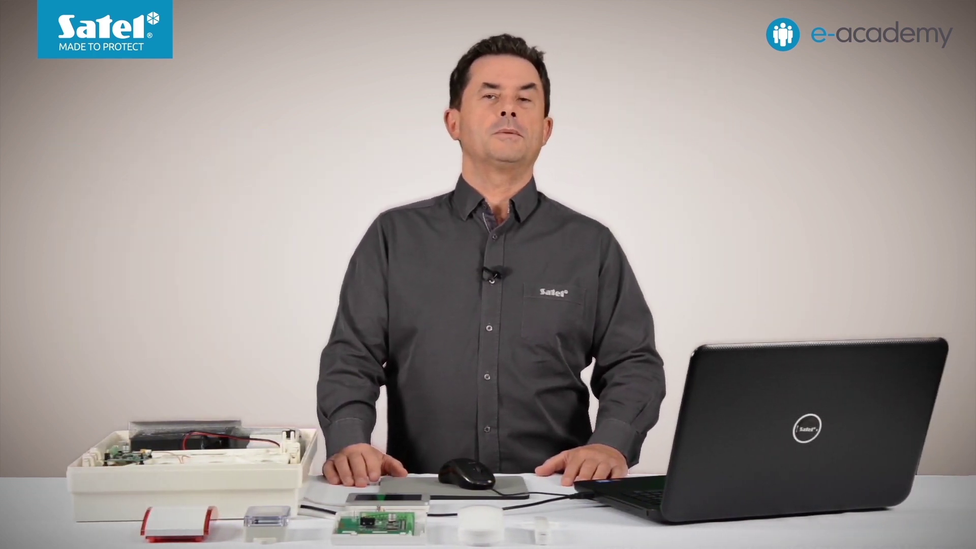
Set zone 20's zone type to 55: 24h High temp and return to the ACU-100 page.
click(249, 156)
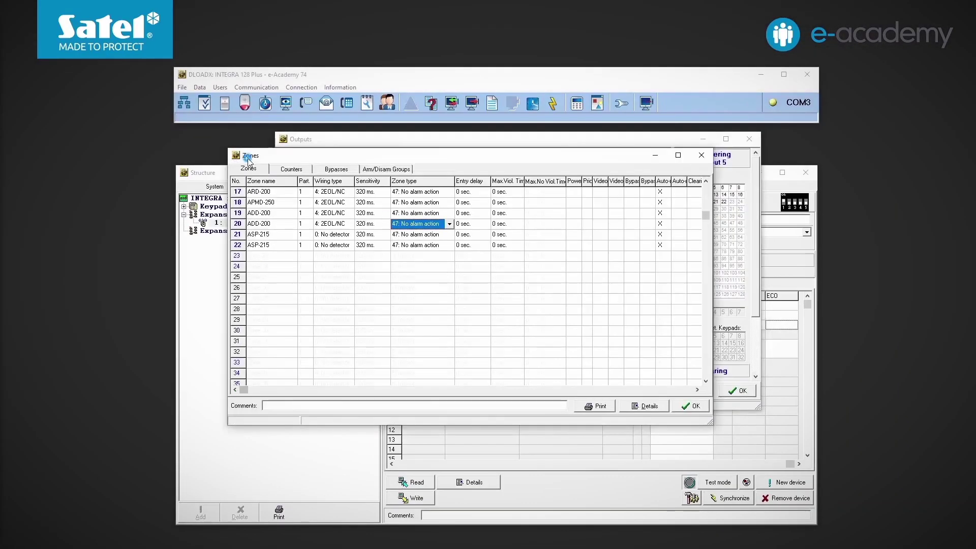
click(449, 224)
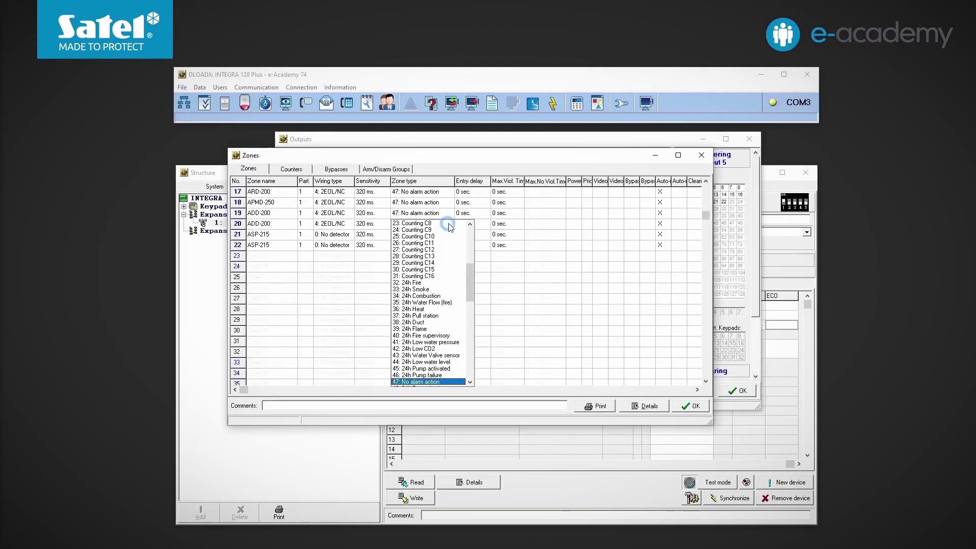
drag(470, 267, 443, 324)
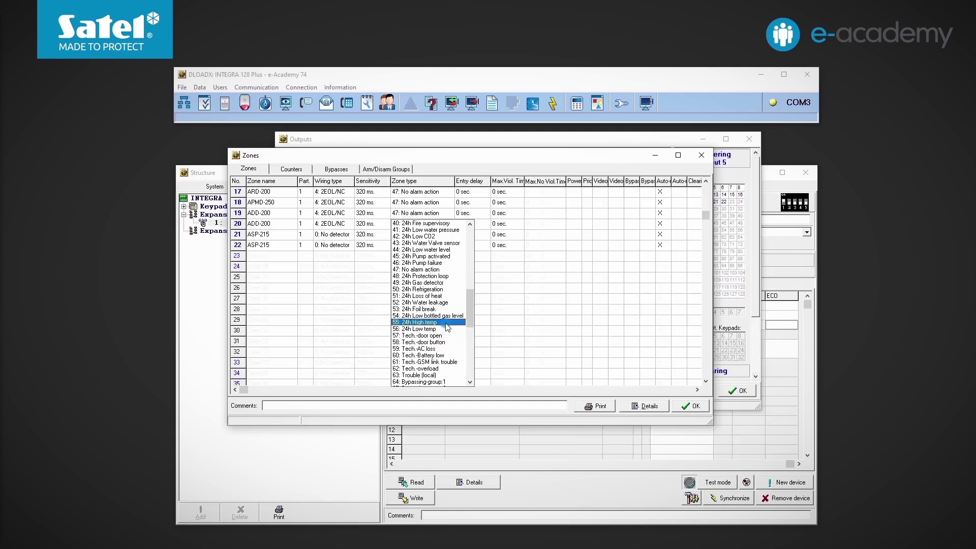
click(447, 323)
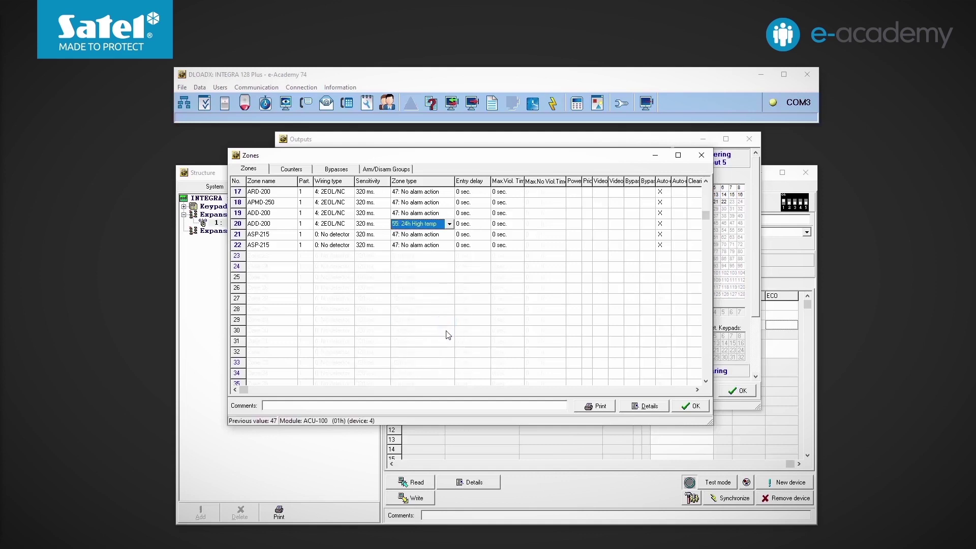
click(522, 475)
Set the detector threshold to H 30.0°C ±2.0°C, write the module, and write everything to the panel.
click(655, 336)
click(655, 337)
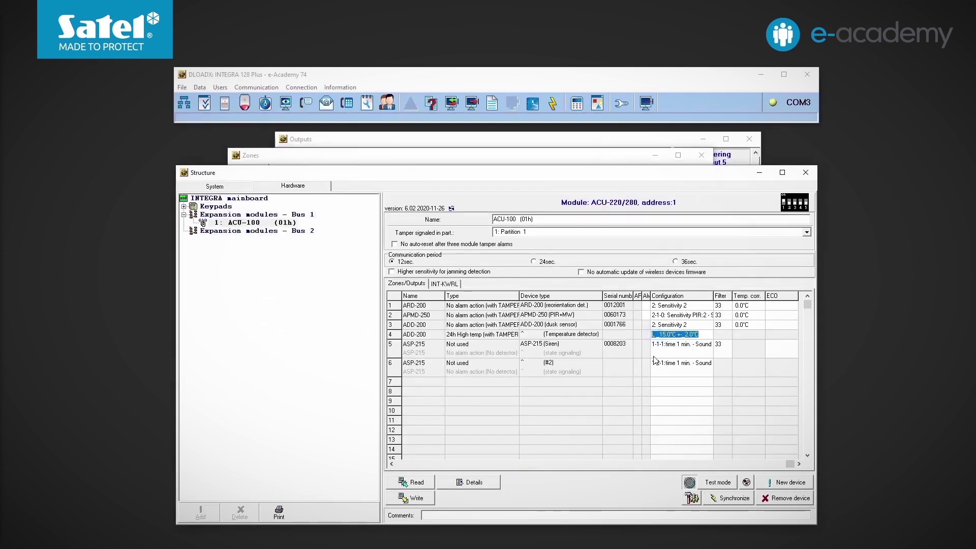
text(H _)
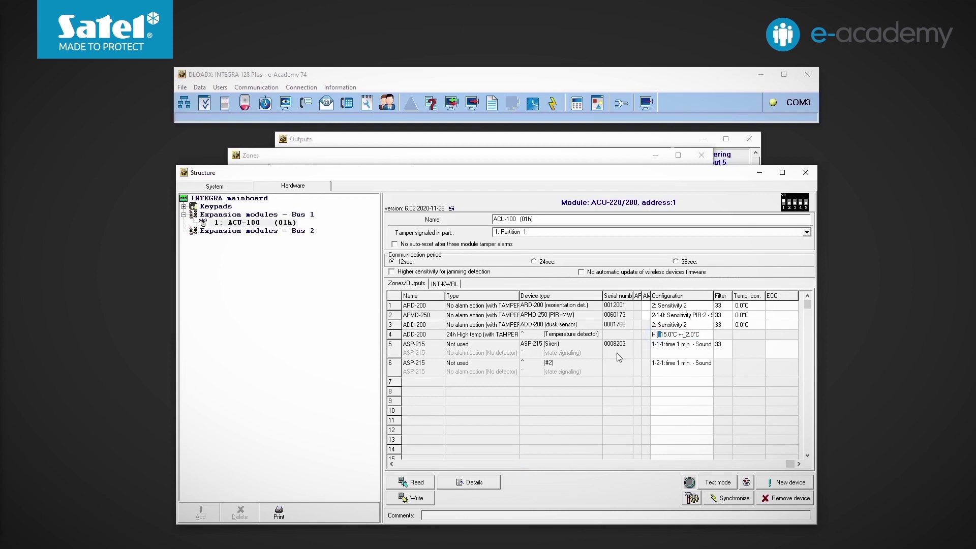
text(30)
key(Return)
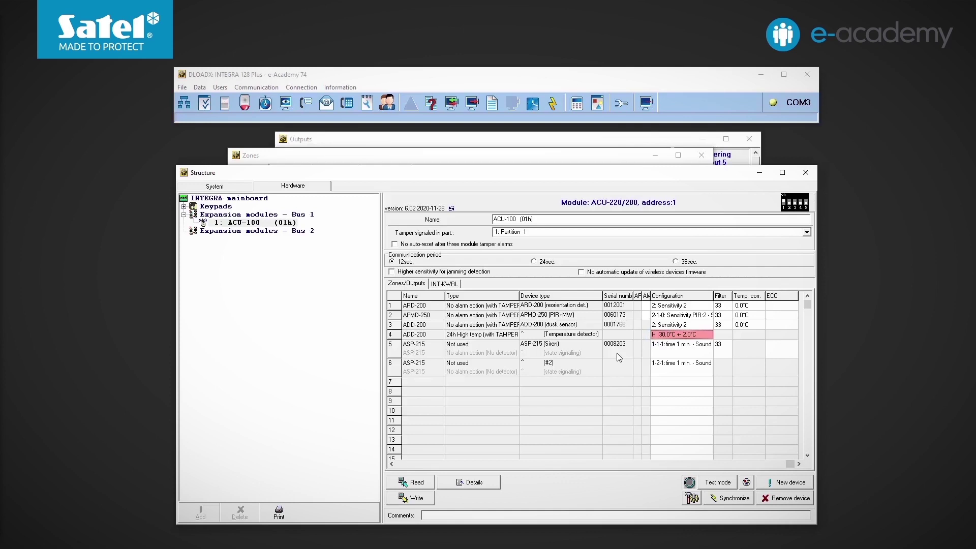
click(431, 497)
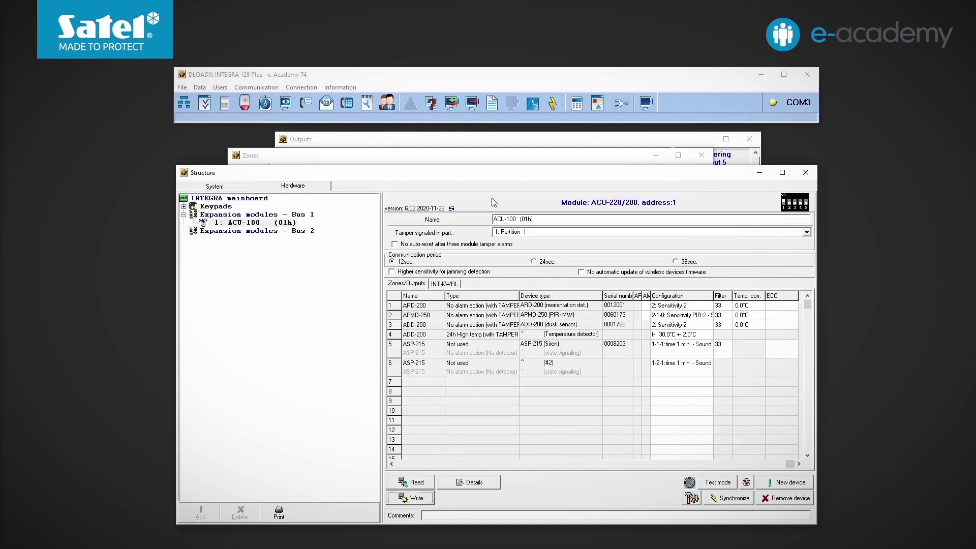
click(472, 107)
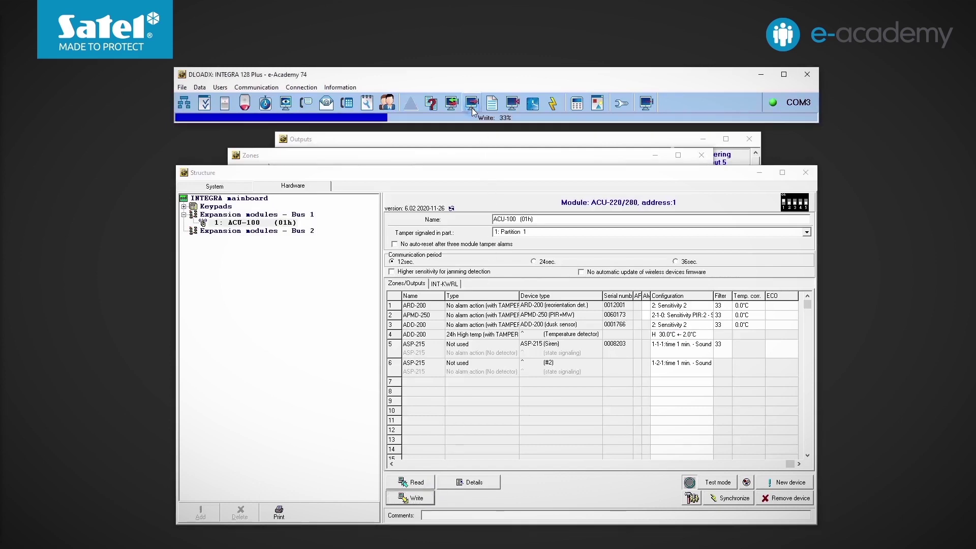